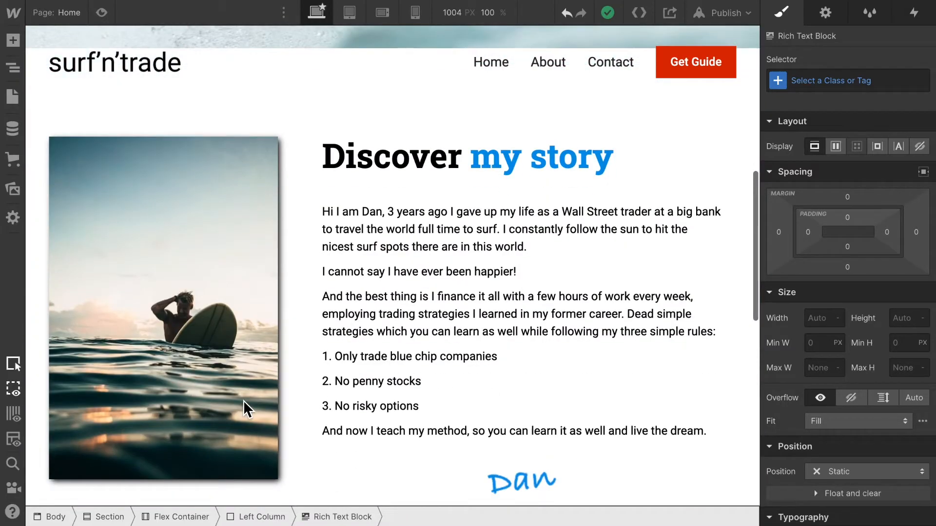
Add a new section below the "Trade on my terms" section and assign it the existing Section class
{"action": "scroll", "coordinate": [243, 400], "scroll_direction": "down", "scroll_amount": 1}
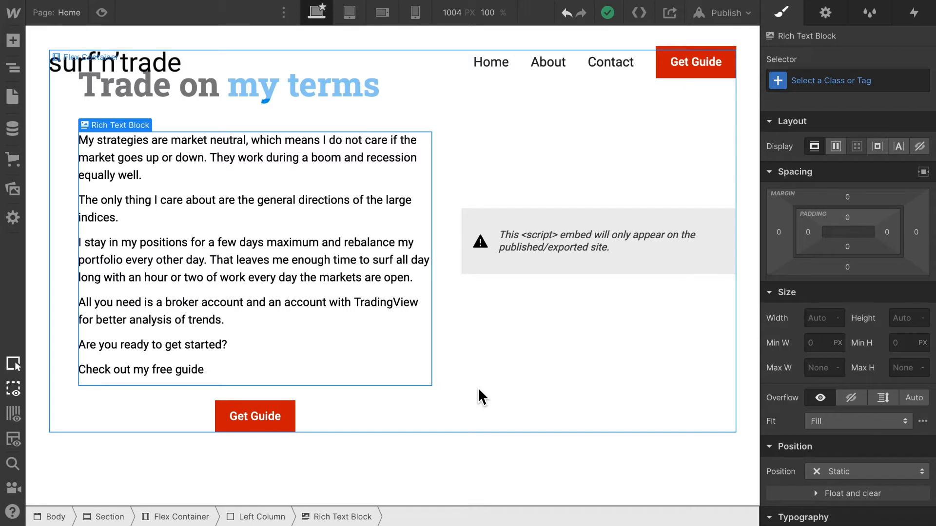
{"action": "left_click", "coordinate": [13, 41]}
{"action": "left_click_drag", "start_coordinate": [53, 155], "coordinate": [385, 508]}
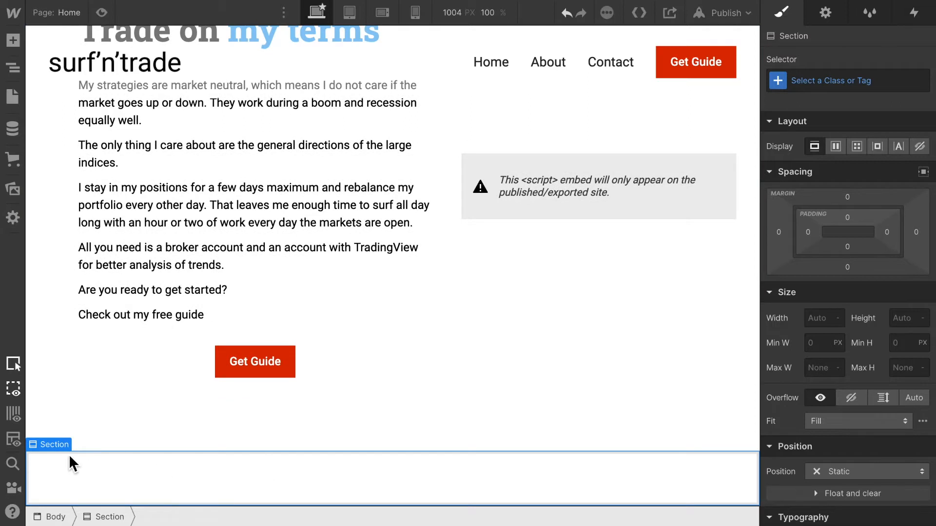
{"action": "left_click", "coordinate": [819, 81]}
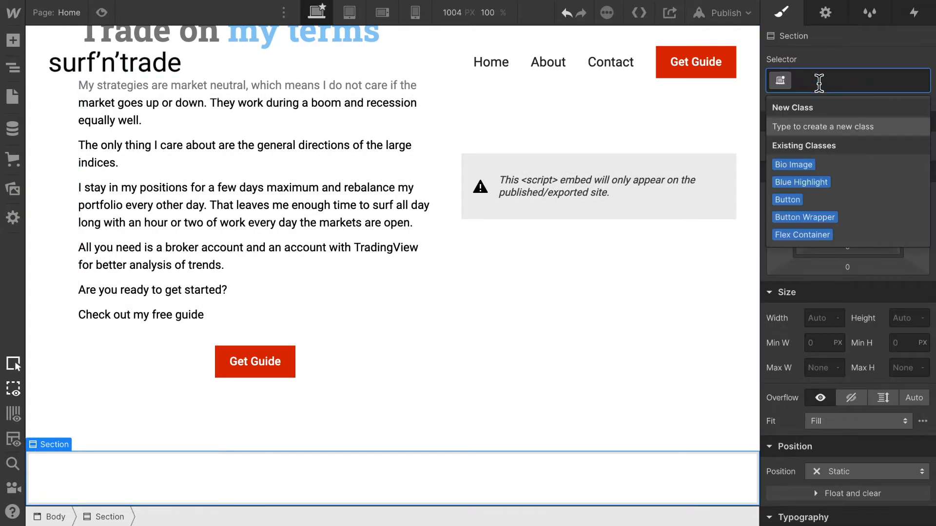
{"action": "type", "text": "Sect"}
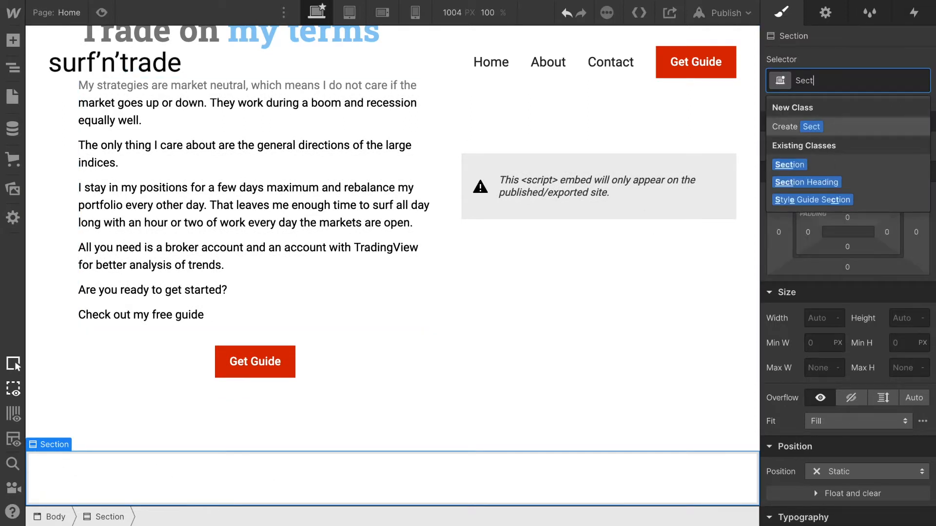
{"action": "type", "text": "ion"}
{"action": "key", "text": "Return"}
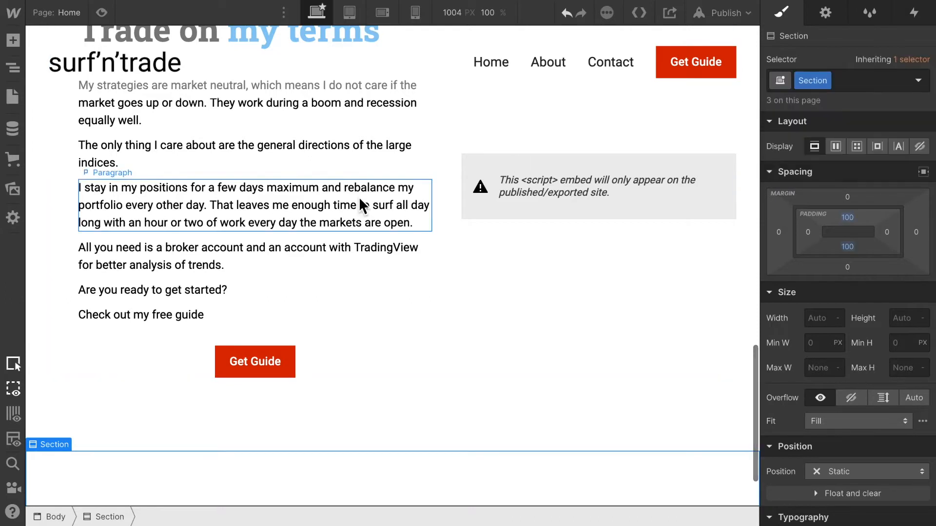
Place a container inside the new empty section at the end of the page
{"action": "left_click", "coordinate": [11, 42]}
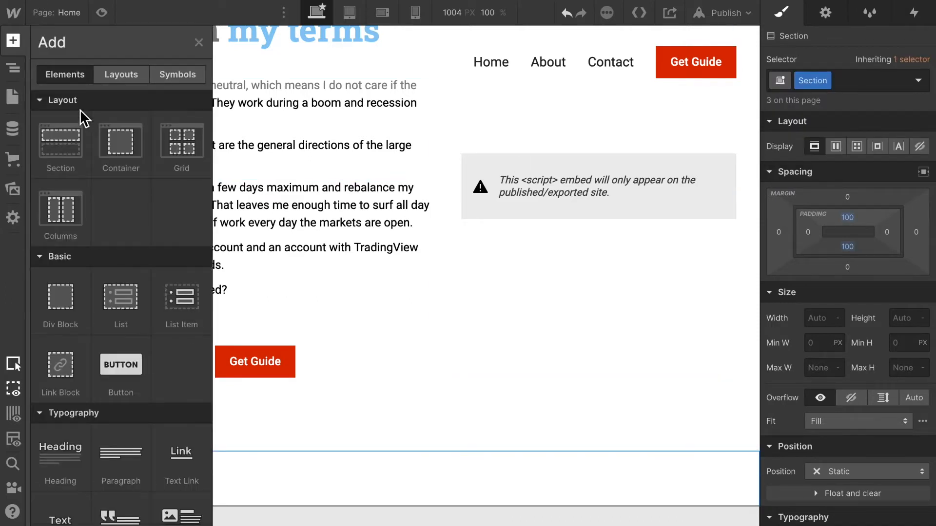
{"action": "left_click_drag", "start_coordinate": [126, 151], "coordinate": [334, 487]}
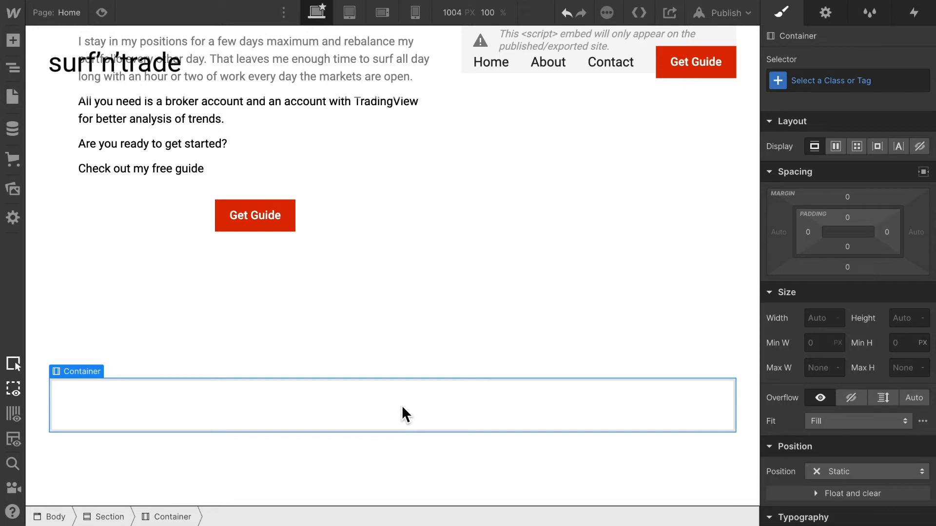
{"action": "key", "text": "Escape"}
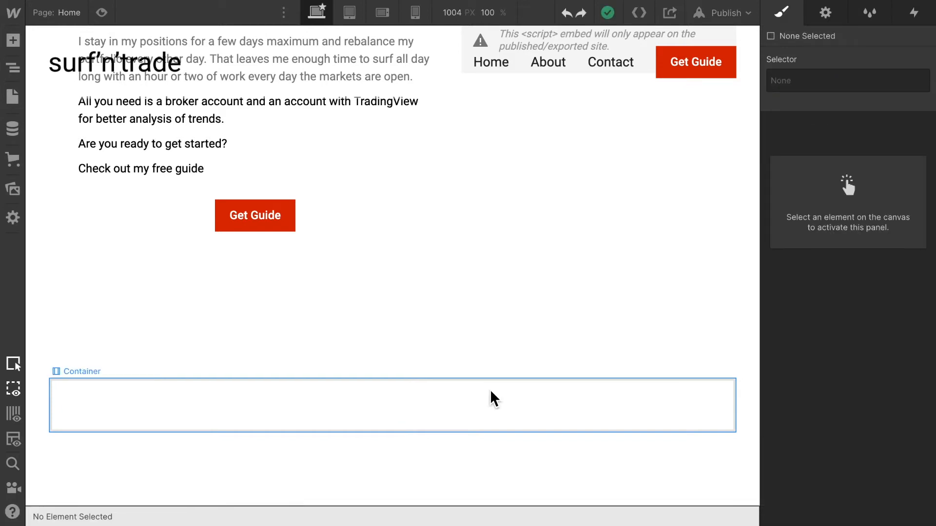
Add an H2 heading inside the new container with the text "Blog Posts"
{"action": "left_click", "coordinate": [13, 41]}
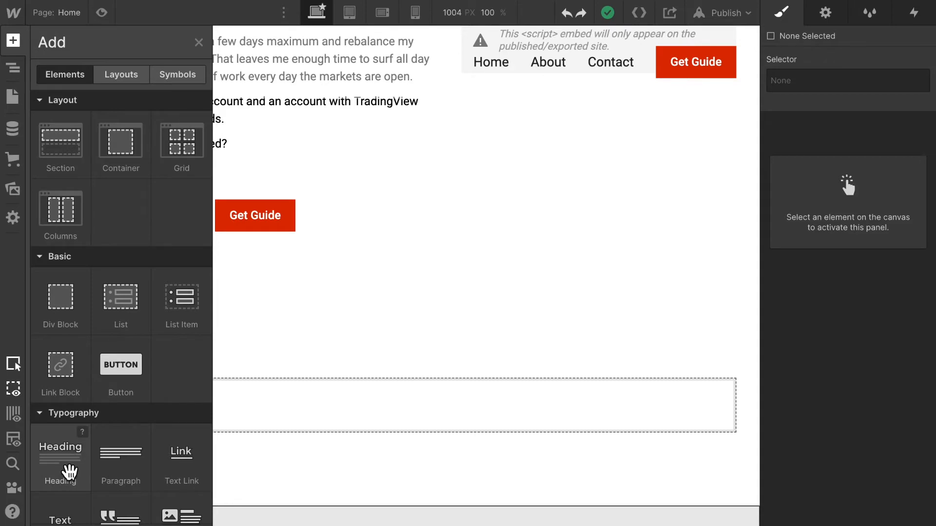
{"action": "left_click_drag", "start_coordinate": [69, 470], "coordinate": [262, 411]}
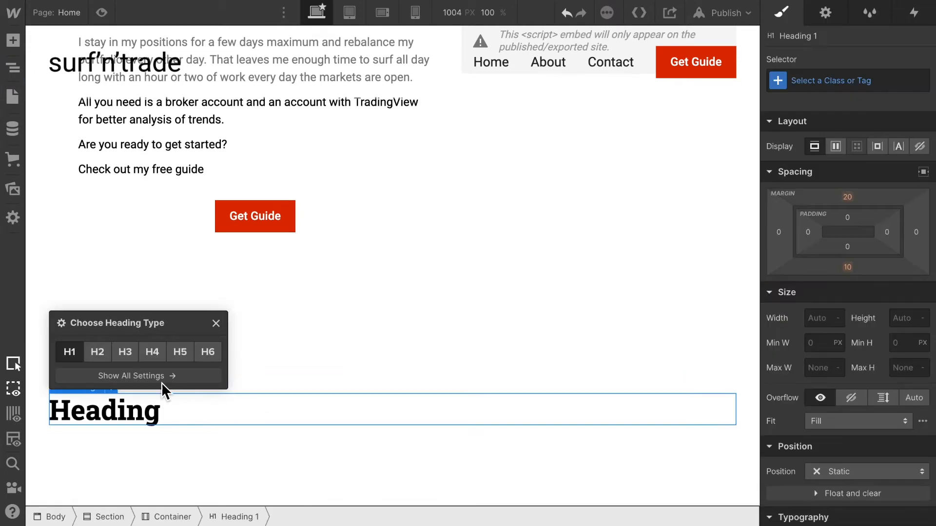
{"action": "left_click", "coordinate": [102, 355]}
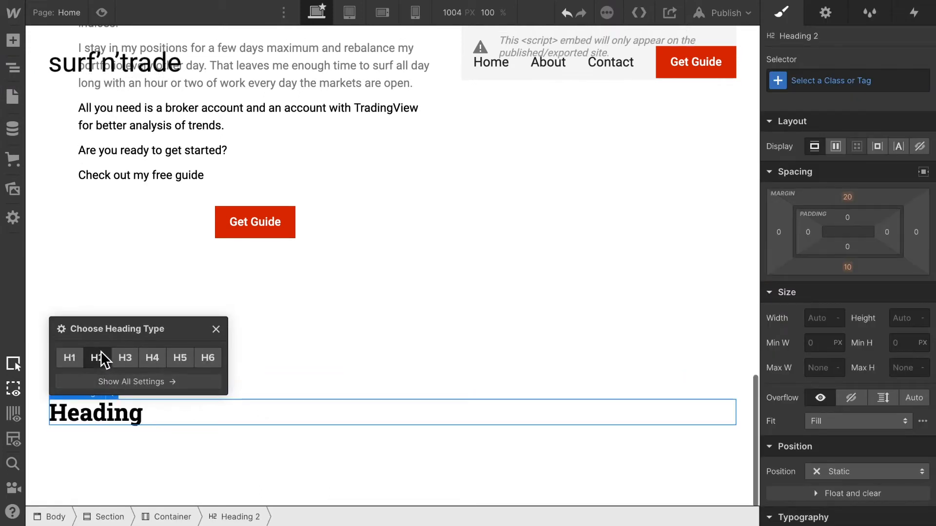
{"action": "double_click", "coordinate": [160, 418]}
{"action": "double_click", "coordinate": [159, 418]}
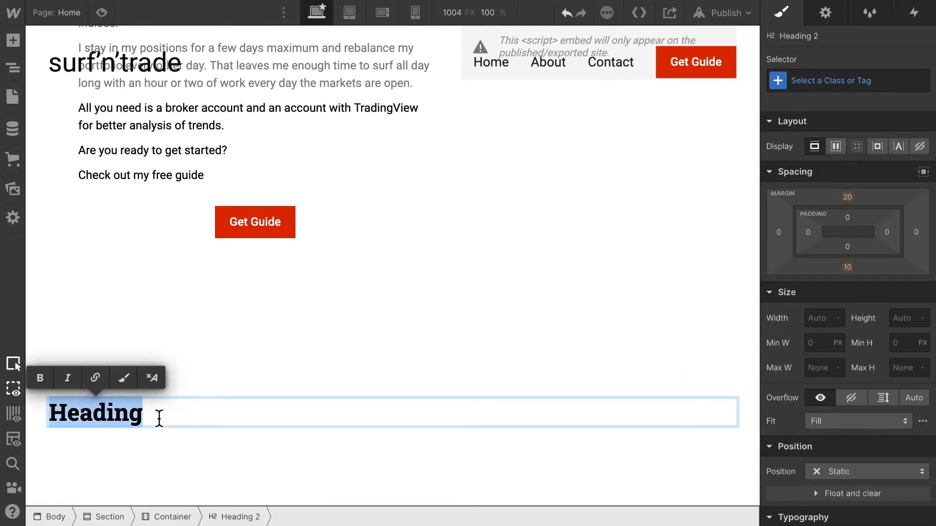
{"action": "type", "text": "Blog Posts"}
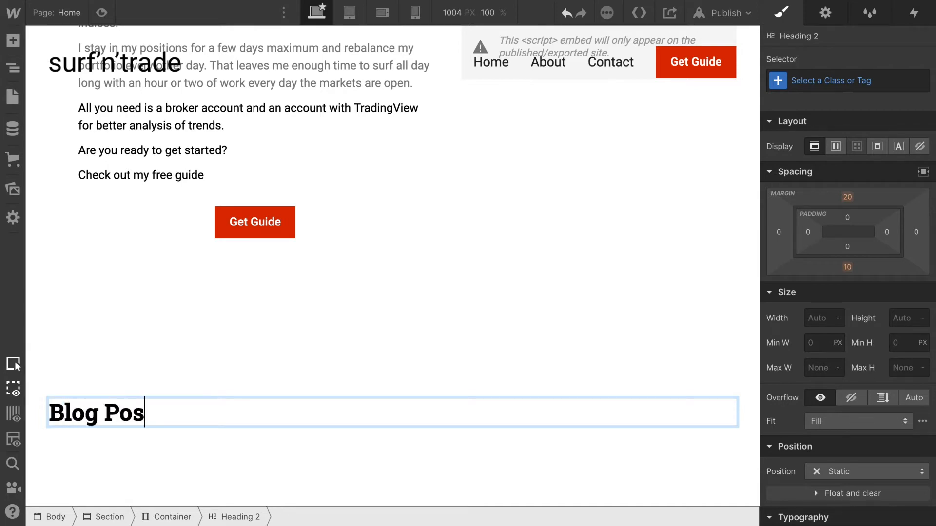
{"action": "left_click", "coordinate": [256, 338]}
Apply the existing Section Heading class to the Blog Posts heading so it matches the other section headings
{"action": "scroll", "coordinate": [257, 340], "scroll_direction": "up", "scroll_amount": 8}
{"action": "scroll", "coordinate": [255, 337], "scroll_direction": "up", "scroll_amount": 3}
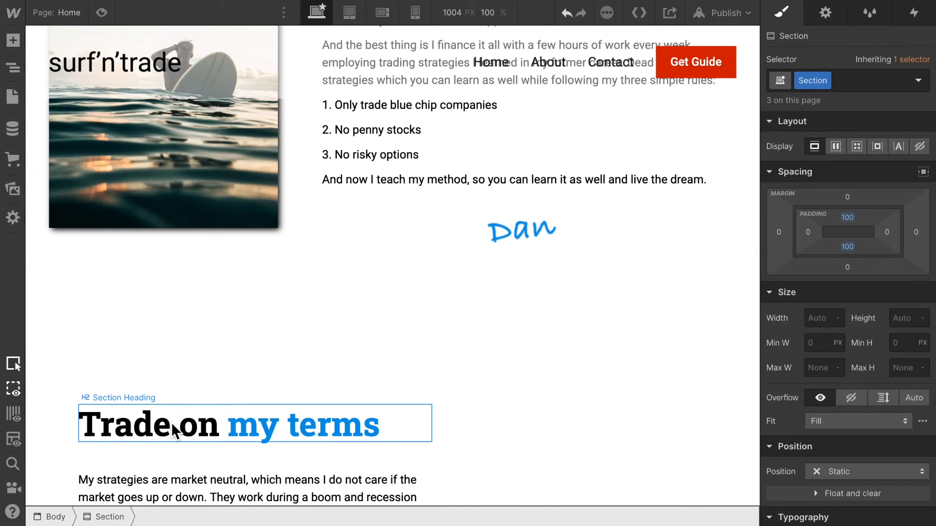
{"action": "scroll", "coordinate": [355, 277], "scroll_direction": "down", "scroll_amount": 12}
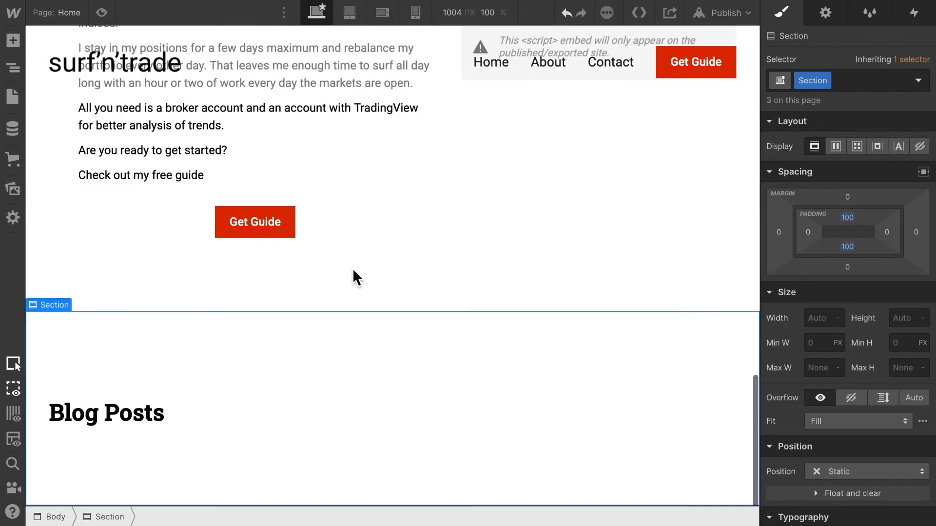
{"action": "left_click", "coordinate": [197, 423]}
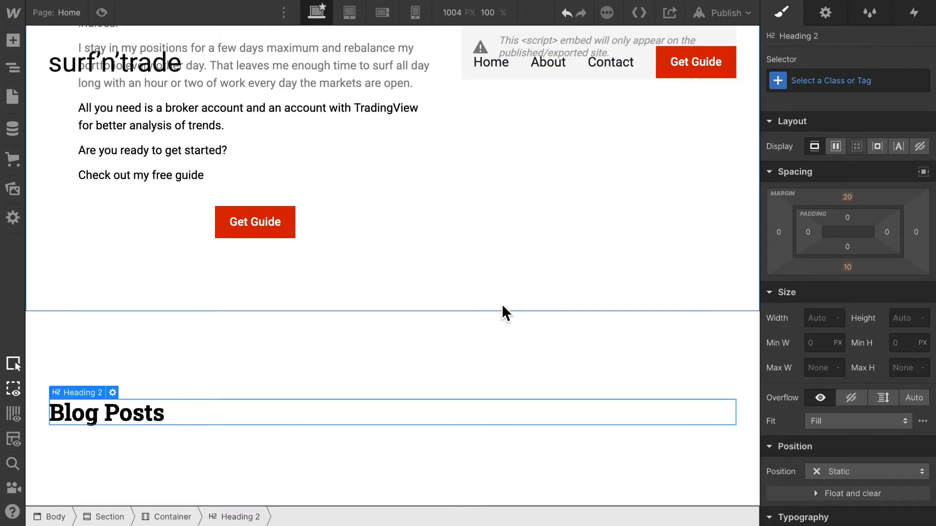
{"action": "scroll", "coordinate": [513, 361], "scroll_direction": "up", "scroll_amount": 9}
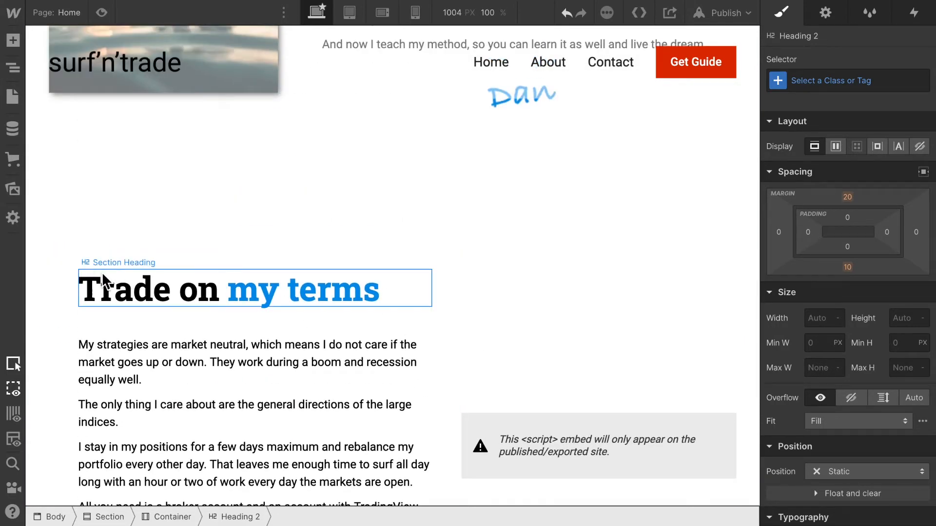
{"action": "scroll", "coordinate": [160, 334], "scroll_direction": "down", "scroll_amount": 9}
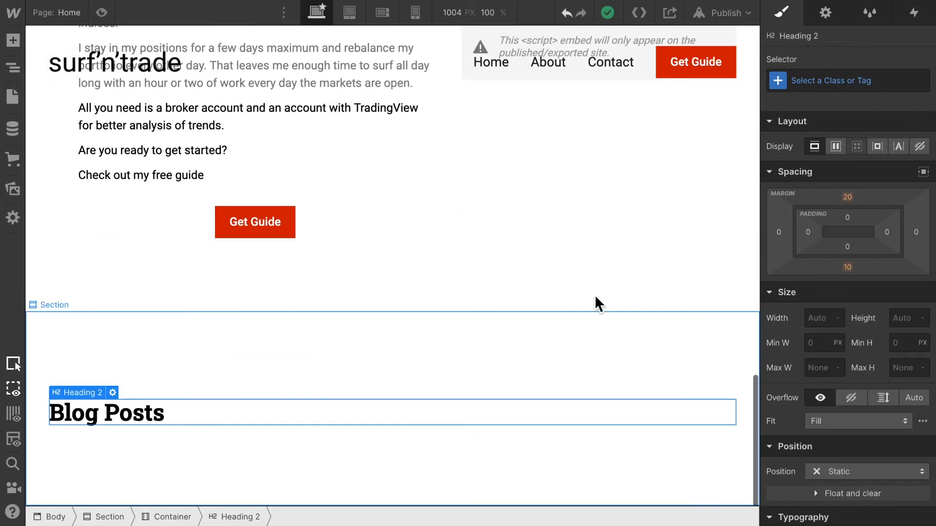
{"action": "left_click", "coordinate": [835, 82]}
{"action": "type", "text": "Sectio"}
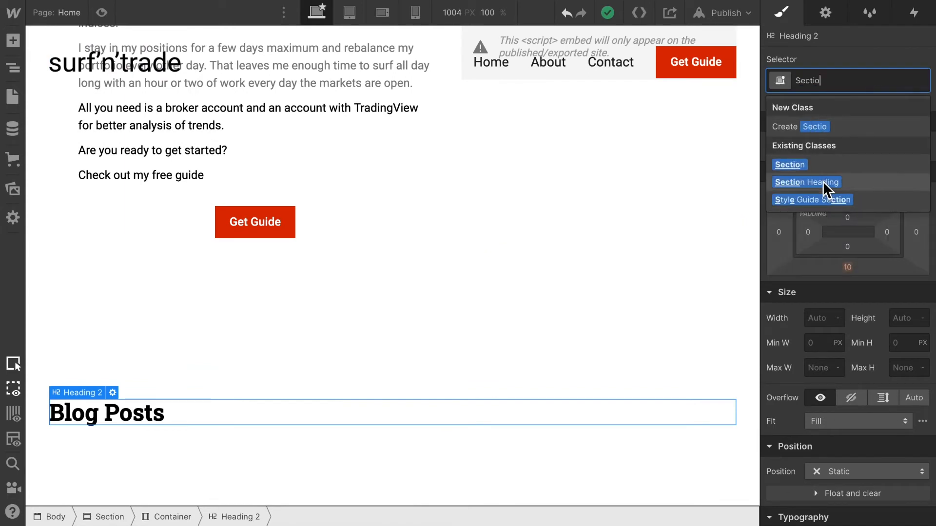
{"action": "left_click", "coordinate": [829, 183]}
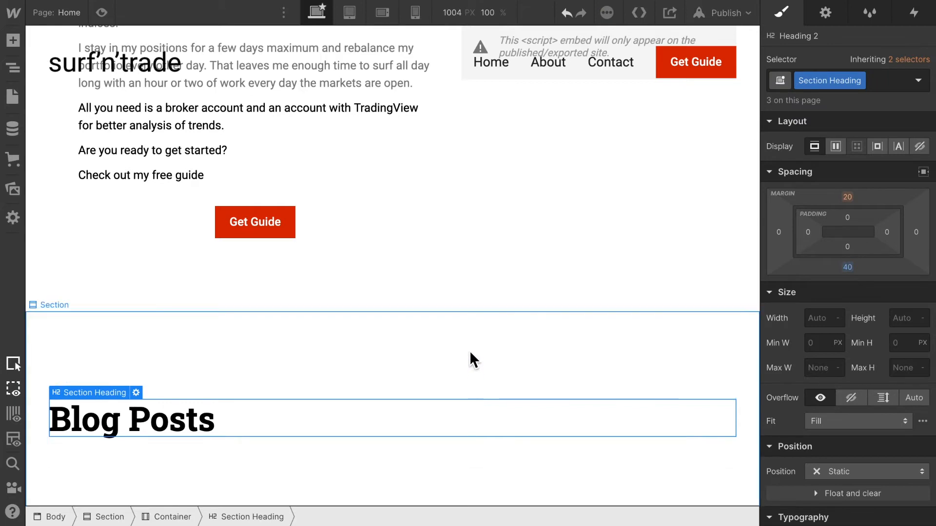
Try centre-aligning the text through the shared Section Heading class, check the other headings, and undo the alignment
{"action": "scroll", "coordinate": [469, 351], "scroll_direction": "up", "scroll_amount": 1}
{"action": "scroll", "coordinate": [469, 351], "scroll_direction": "down", "scroll_amount": 1}
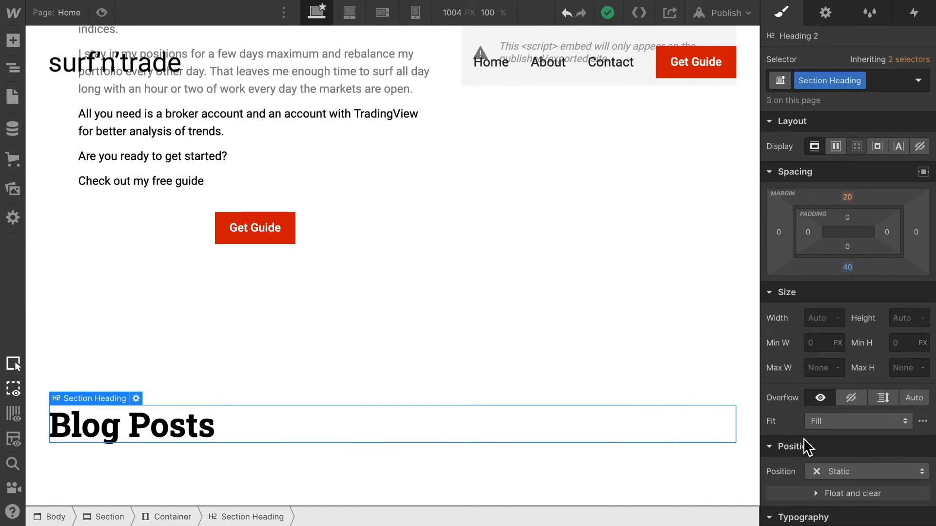
{"action": "scroll", "coordinate": [911, 463], "scroll_direction": "down", "scroll_amount": 5}
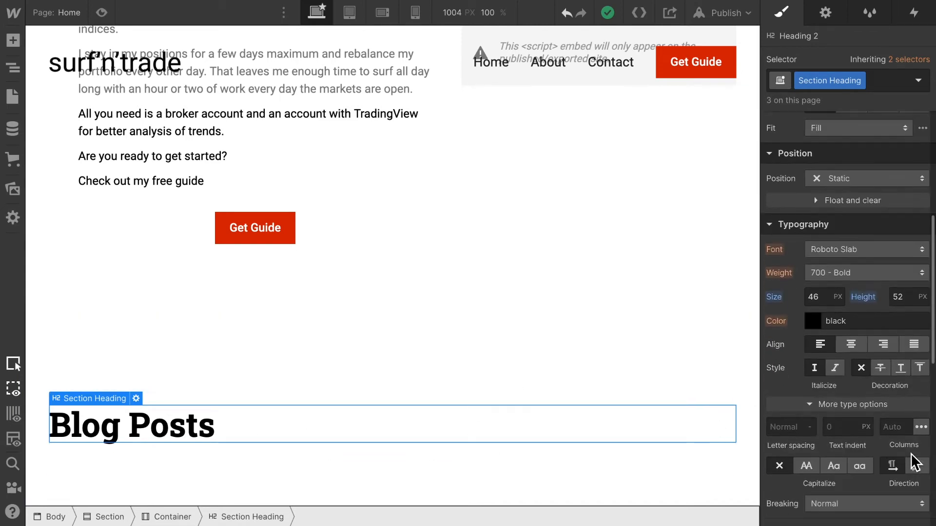
{"action": "left_click", "coordinate": [852, 347]}
{"action": "scroll", "coordinate": [576, 376], "scroll_direction": "up", "scroll_amount": 9}
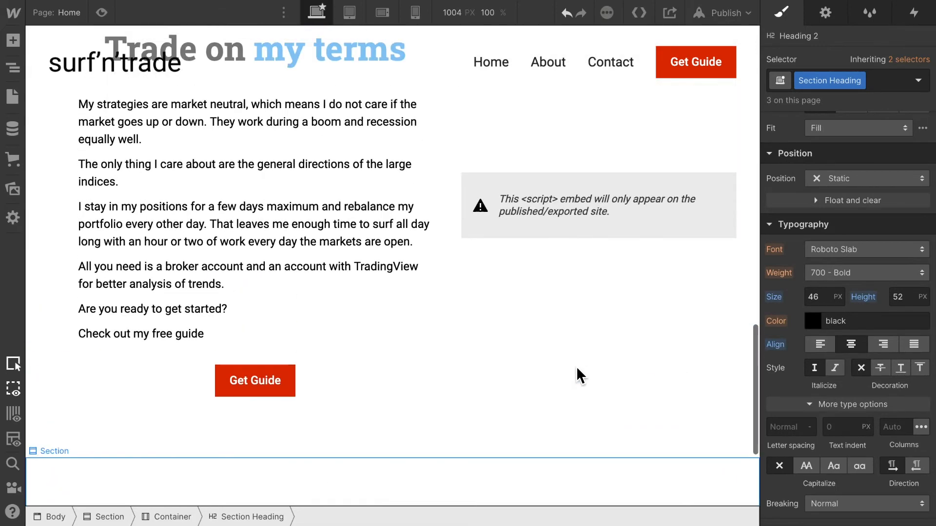
{"action": "scroll", "coordinate": [305, 336], "scroll_direction": "up", "scroll_amount": 5}
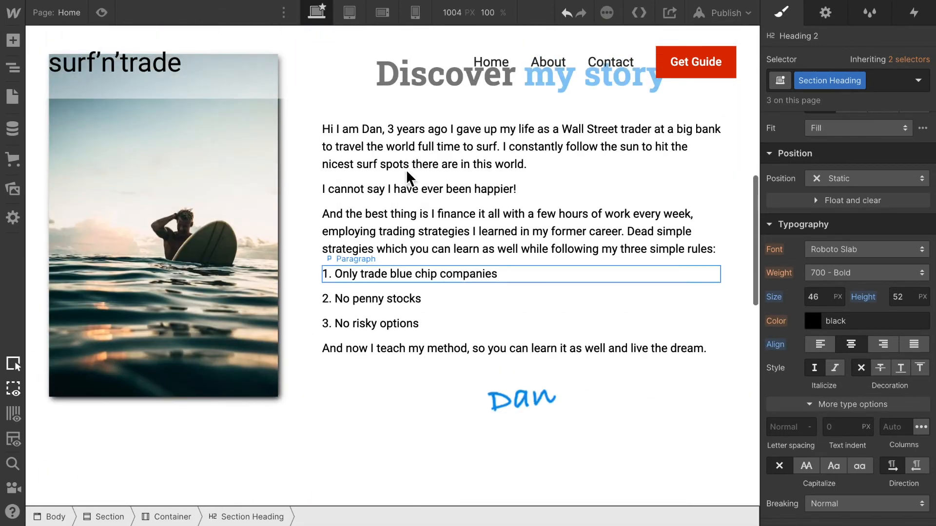
{"action": "scroll", "coordinate": [401, 257], "scroll_direction": "down", "scroll_amount": 12}
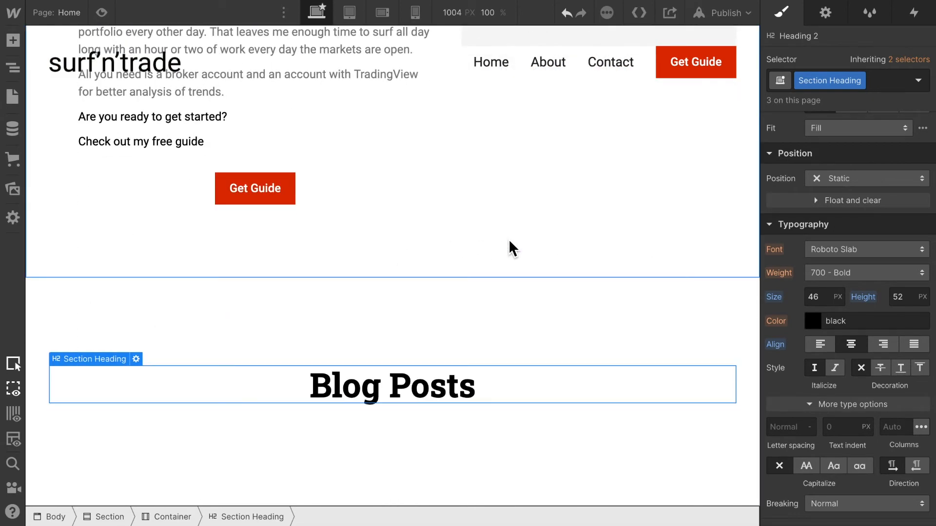
{"action": "key", "text": "ctrl+z"}
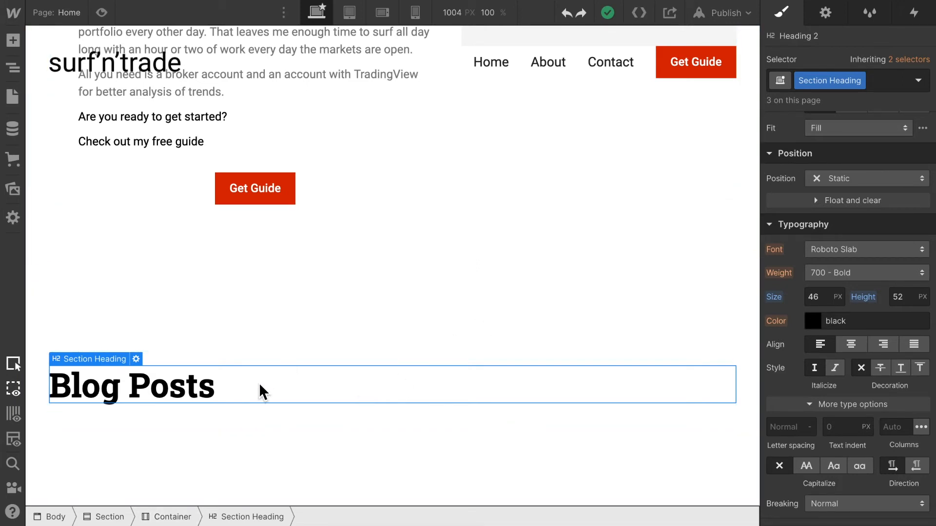
Create a combo class named "Text Centred" on the Blog Posts heading, on top of the Section Heading class
{"action": "left_click", "coordinate": [881, 84]}
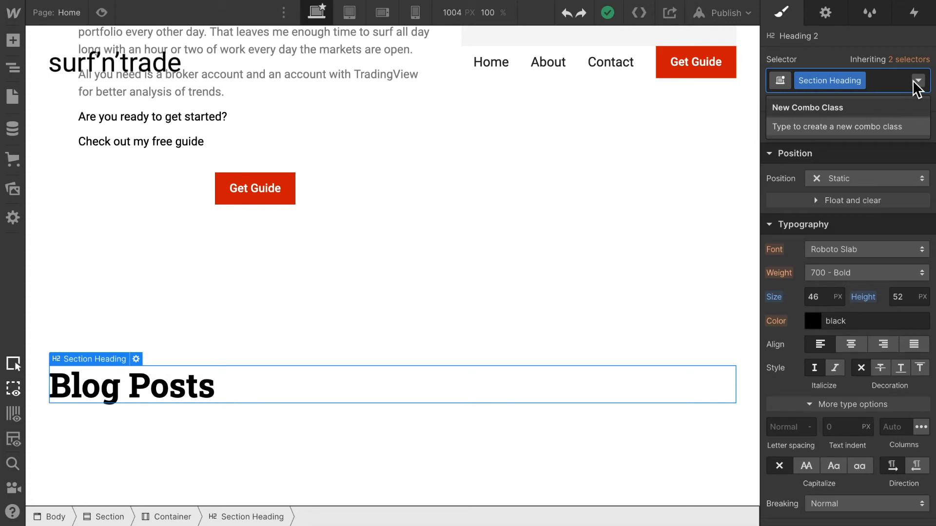
{"action": "type", "text": "Text "}
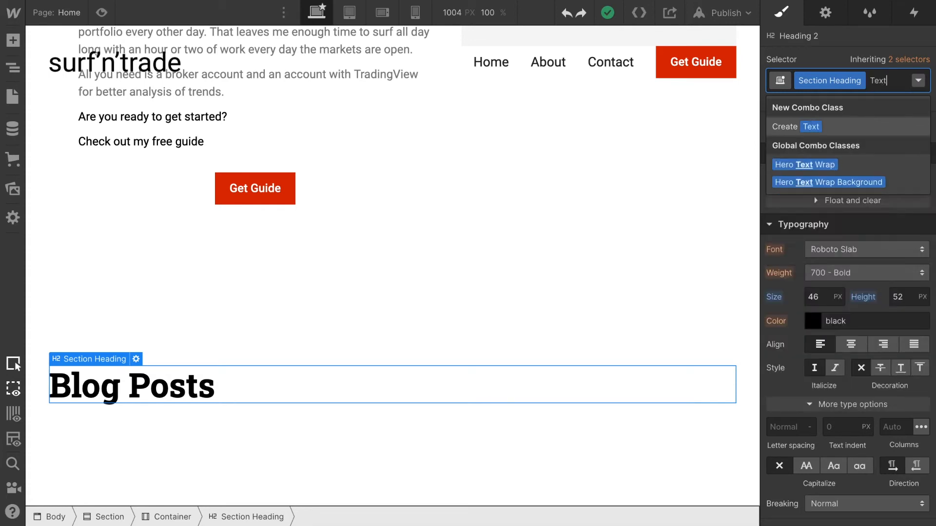
{"action": "type", "text": "Centred"}
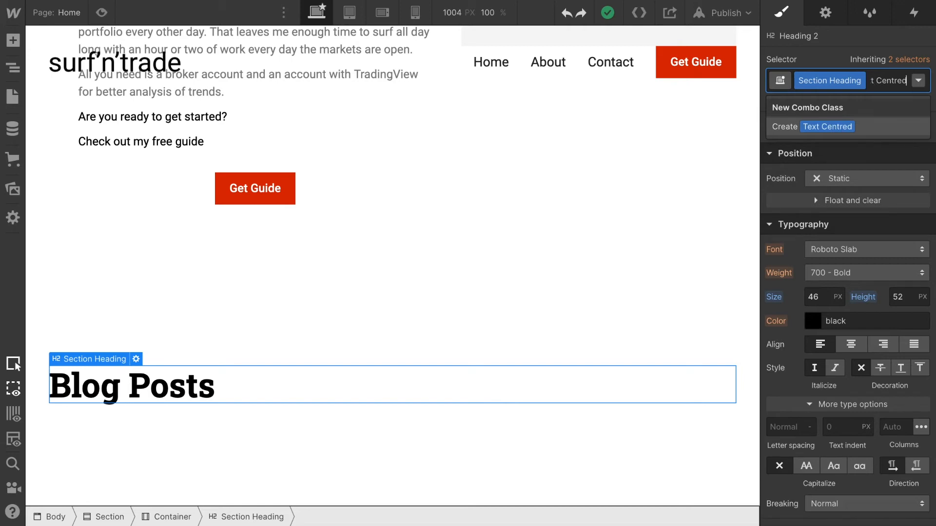
{"action": "key", "text": "Return"}
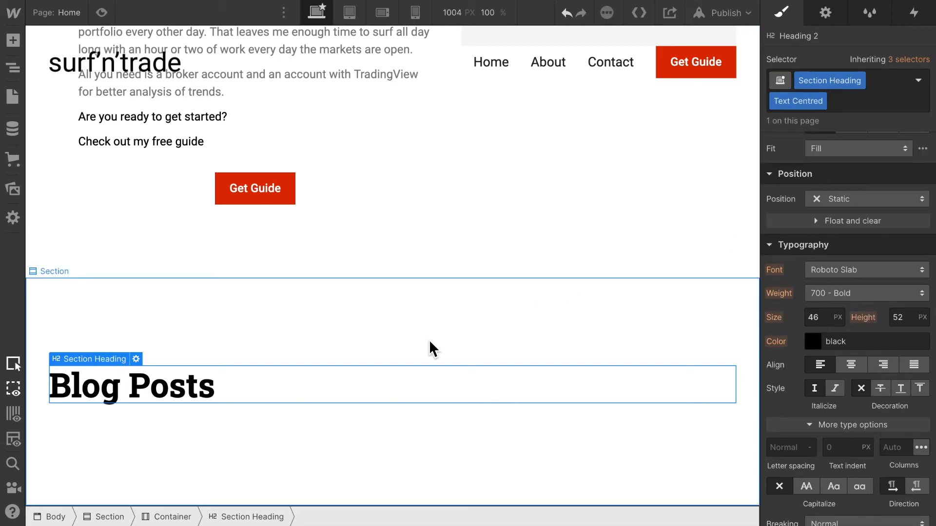
Centre-align the Blog Posts text in the Text Centred combo class and check the alignment of the other section headings
{"action": "left_click", "coordinate": [857, 374]}
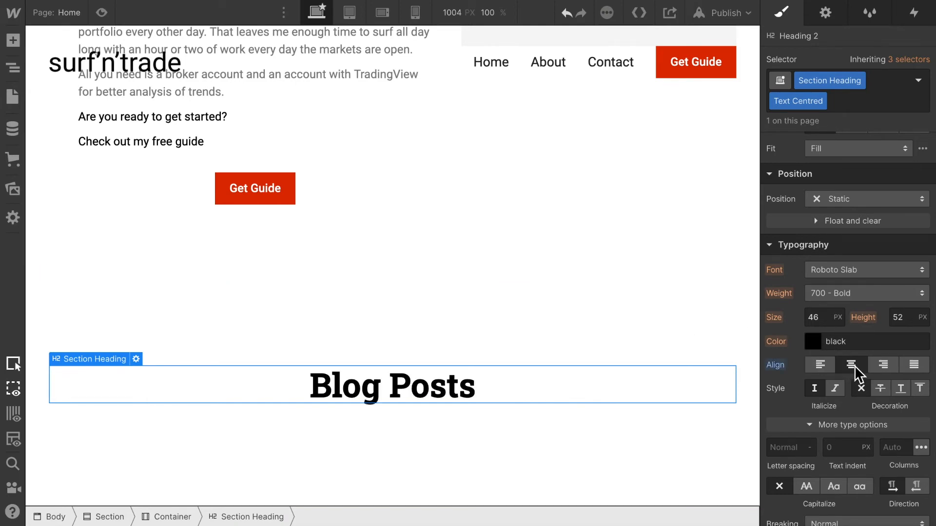
{"action": "scroll", "coordinate": [633, 339], "scroll_direction": "up", "scroll_amount": 1}
{"action": "scroll", "coordinate": [634, 338], "scroll_direction": "up", "scroll_amount": 5}
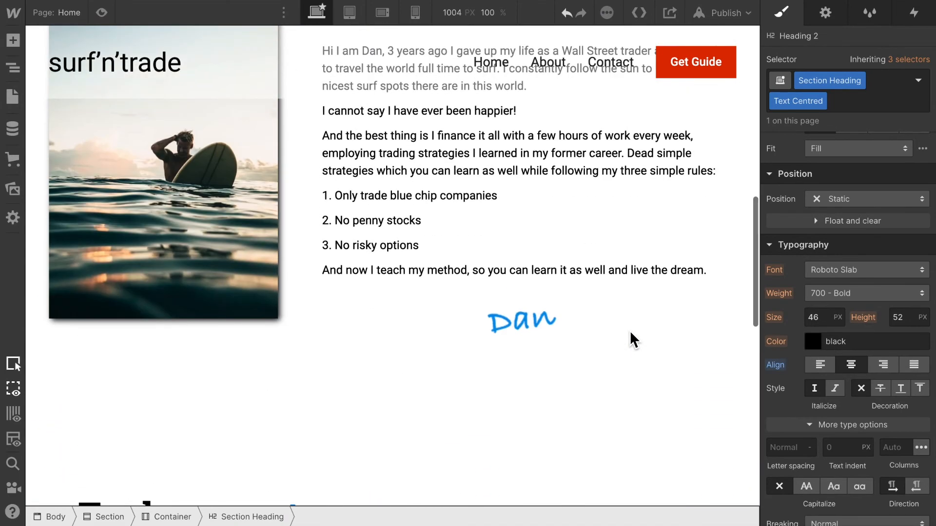
{"action": "scroll", "coordinate": [603, 249], "scroll_direction": "up", "scroll_amount": 3}
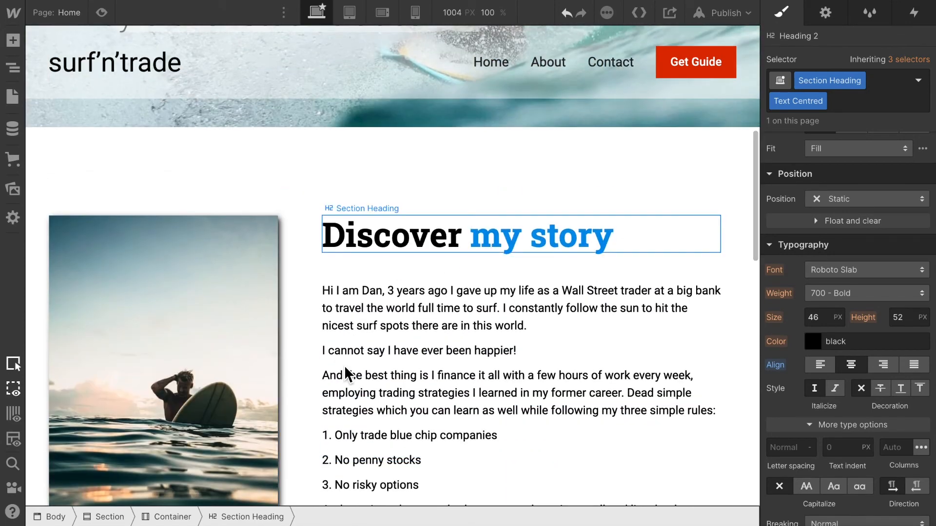
{"action": "scroll", "coordinate": [349, 372], "scroll_direction": "down", "scroll_amount": 7}
{"action": "scroll", "coordinate": [349, 372], "scroll_direction": "down", "scroll_amount": 6}
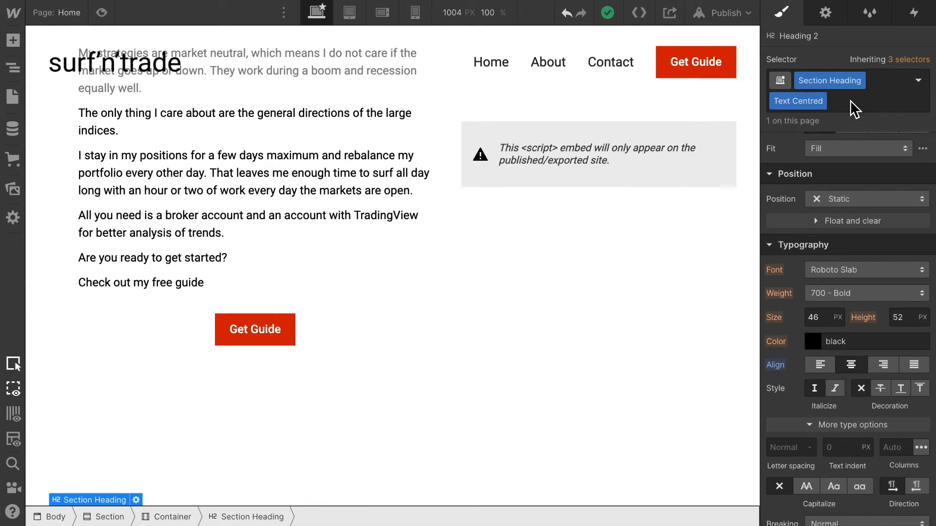
{"action": "scroll", "coordinate": [622, 322], "scroll_direction": "down", "scroll_amount": 3}
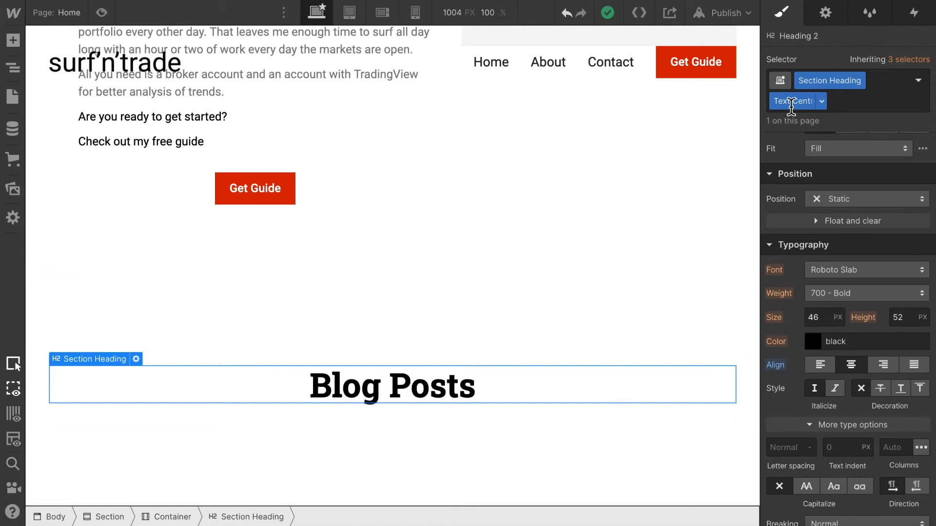
Remove the Text Centred combo class from the Blog Posts heading and reapply it from the existing combo classes
{"action": "left_click", "coordinate": [857, 110]}
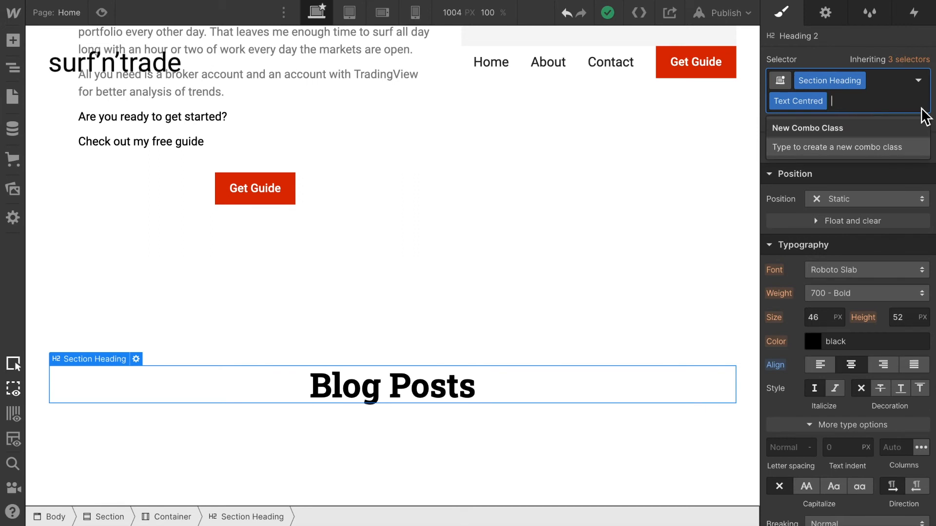
{"action": "key", "text": "BackSpace"}
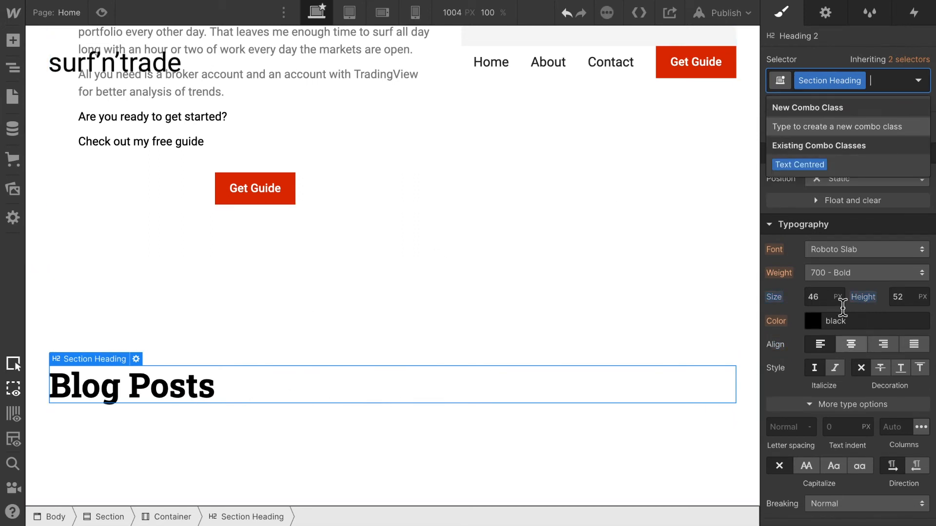
{"action": "left_click", "coordinate": [812, 166]}
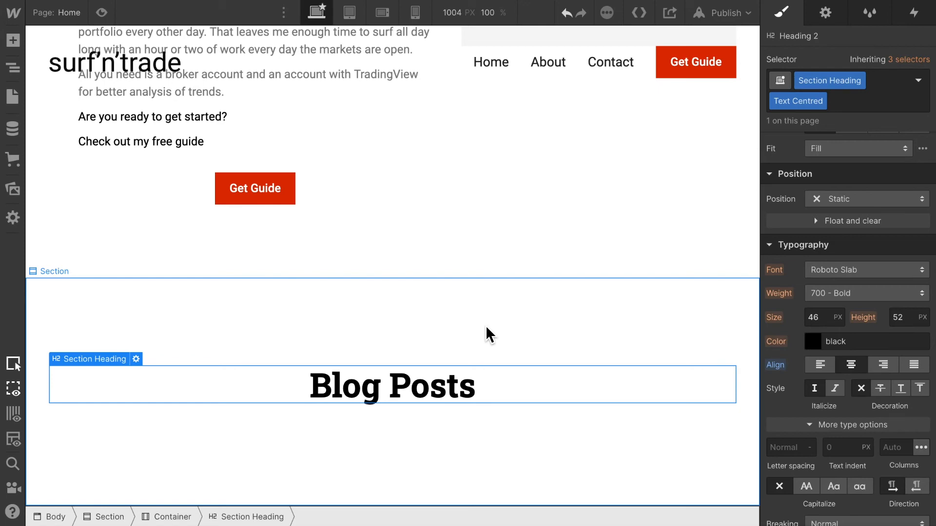
Compare the Blog Posts heading's alignment with the other section headings on the canvas, and check the page in preview mode
{"action": "scroll", "coordinate": [487, 335], "scroll_direction": "up", "scroll_amount": 5}
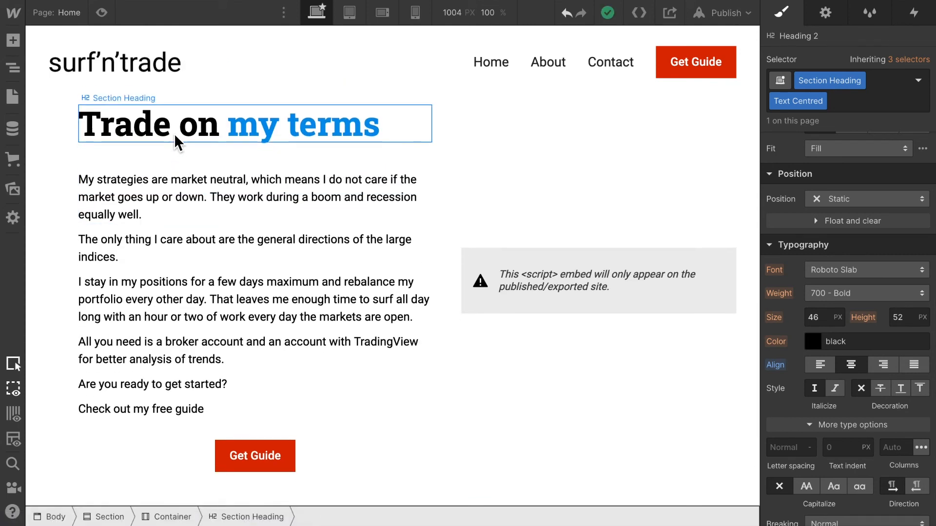
{"action": "scroll", "coordinate": [149, 141], "scroll_direction": "down", "scroll_amount": 5}
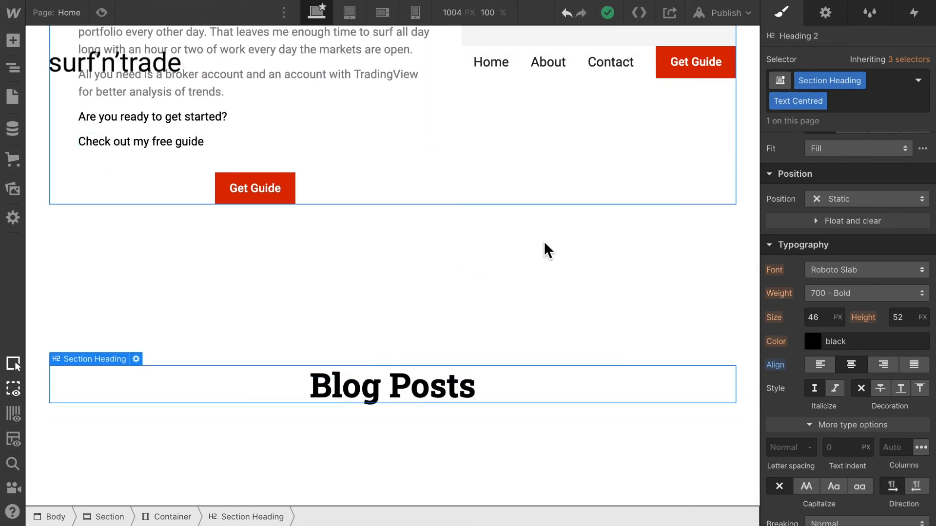
{"action": "scroll", "coordinate": [490, 304], "scroll_direction": "up", "scroll_amount": 10}
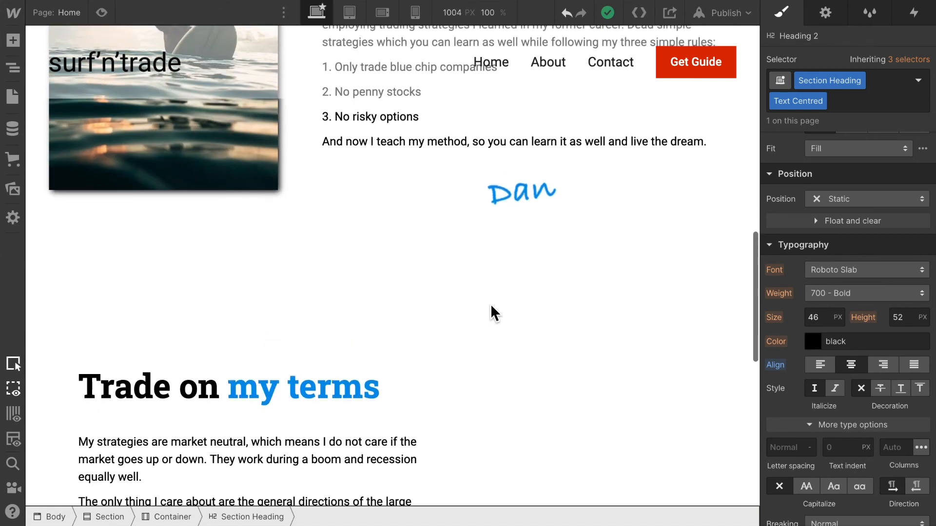
{"action": "scroll", "coordinate": [491, 306], "scroll_direction": "down", "scroll_amount": 10}
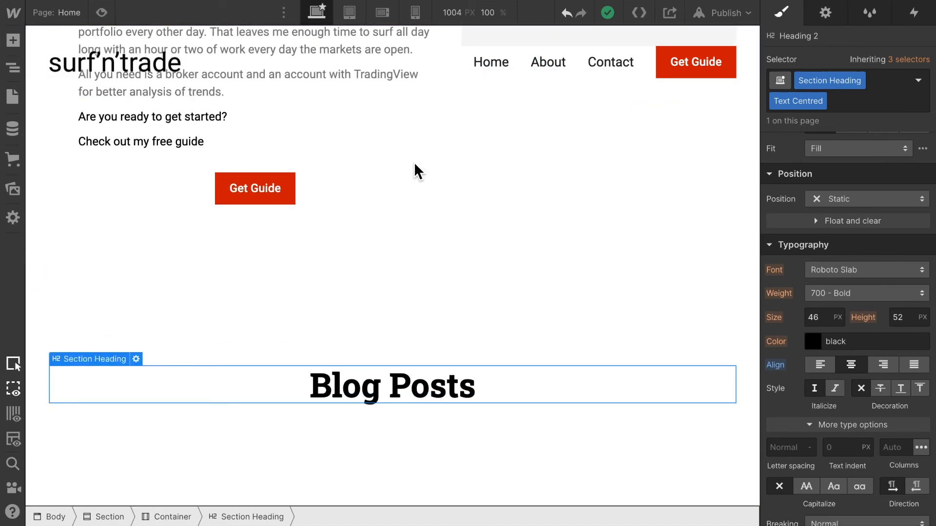
{"action": "left_click", "coordinate": [102, 14]}
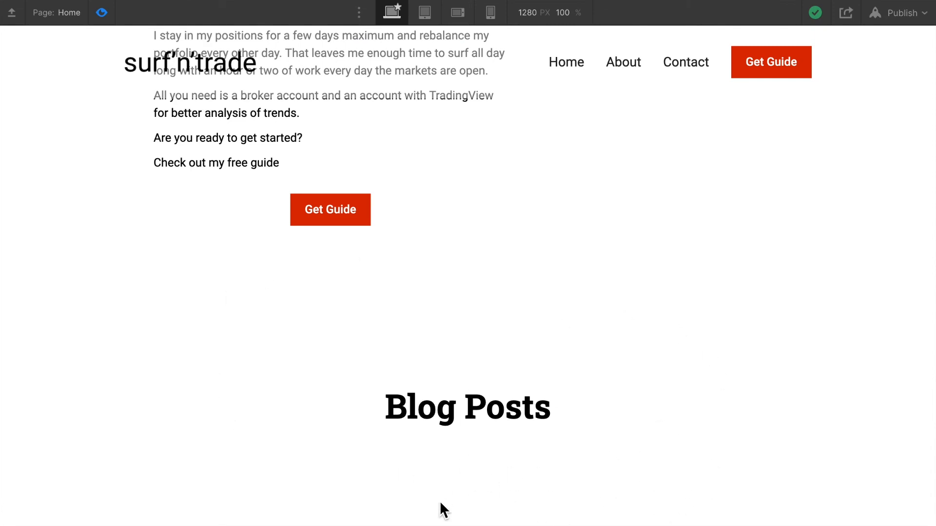
{"action": "scroll", "coordinate": [724, 430], "scroll_direction": "up", "scroll_amount": 6}
{"action": "scroll", "coordinate": [724, 430], "scroll_direction": "down", "scroll_amount": 6}
{"action": "left_click", "coordinate": [108, 17]}
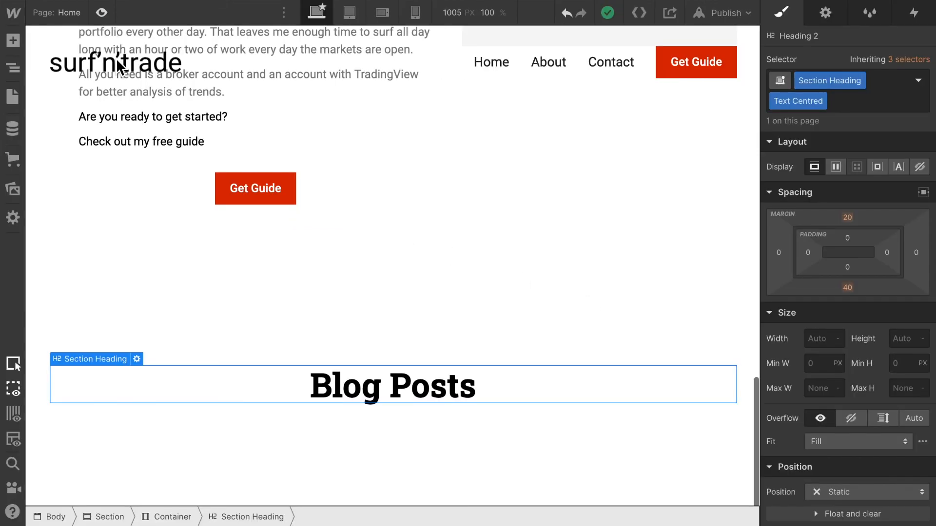